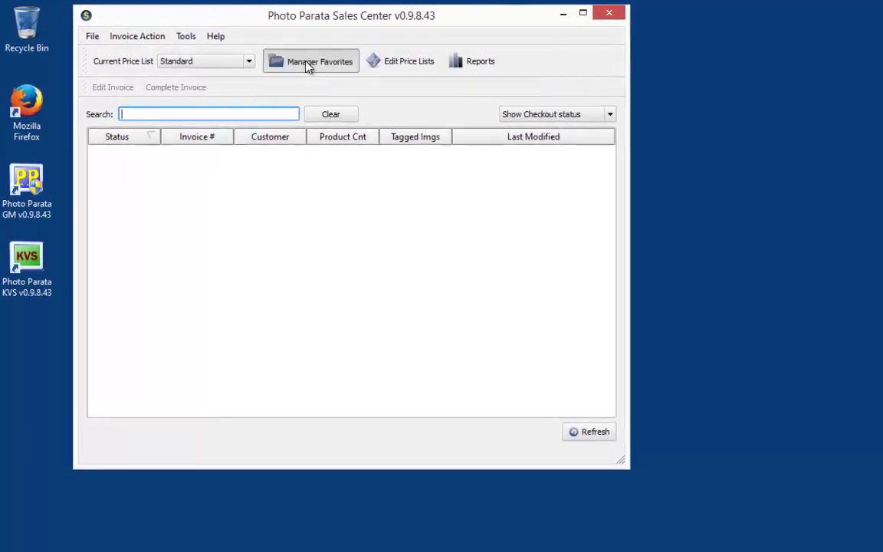
# Step: Open the Favorite Center with Manager Favorites in the Sales Center toolbar
pyautogui.click(298, 61)
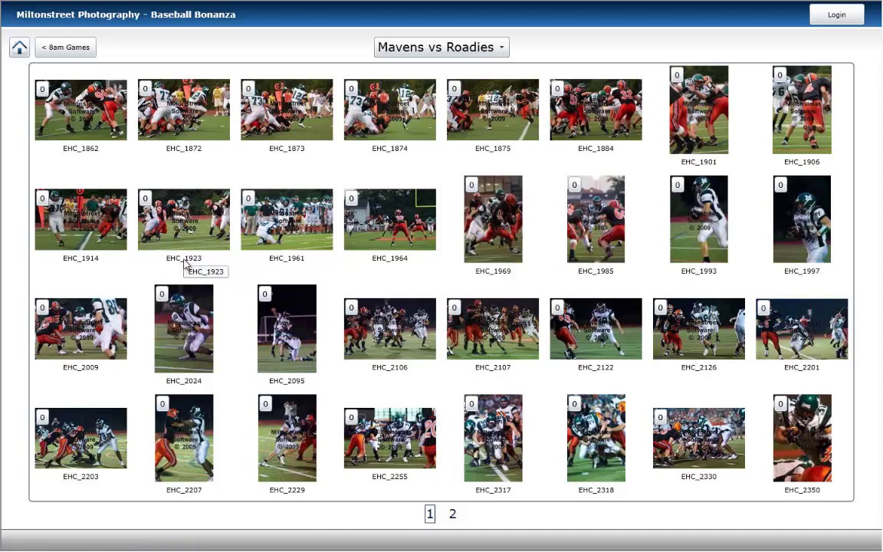
# Step: Log in to the kiosk by entering the customer's phone number on the keypad
pyautogui.click(184, 265)
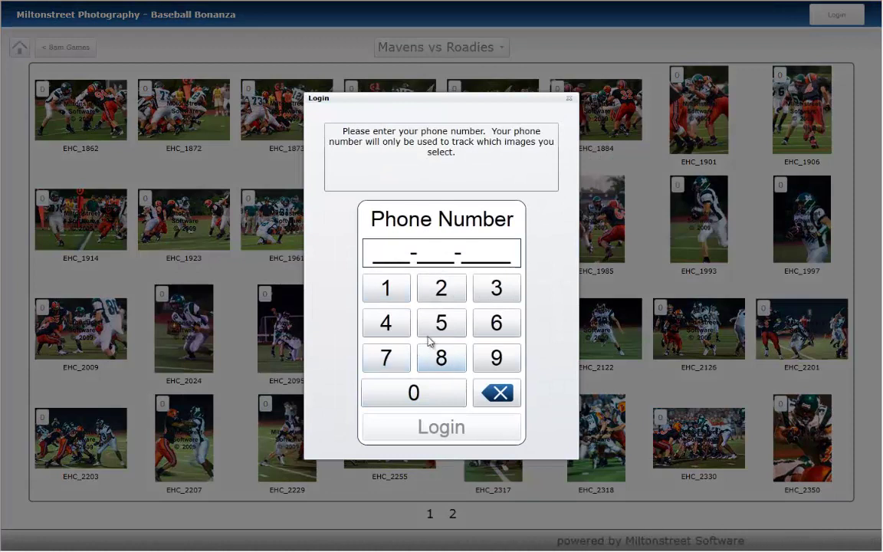
pyautogui.click(442, 289)
pyautogui.click(441, 290)
pyautogui.click(442, 290)
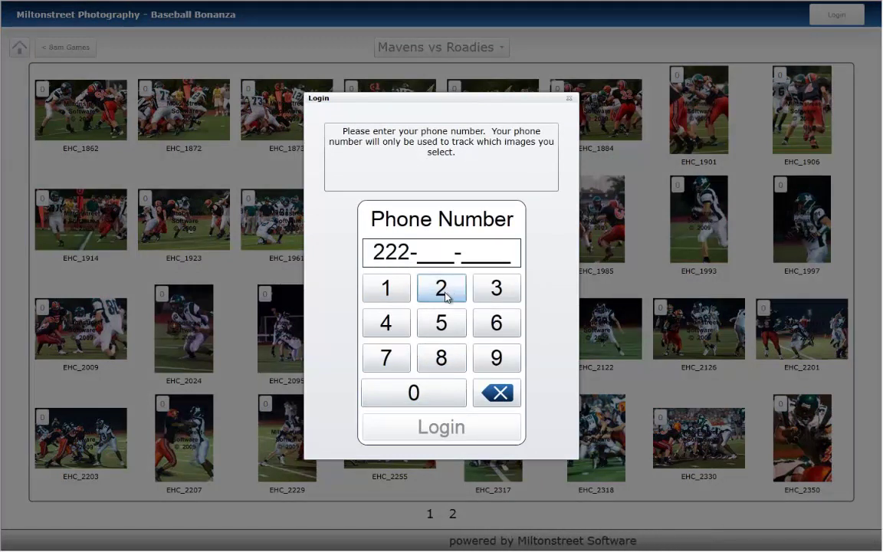
pyautogui.click(443, 322)
pyautogui.click(443, 322)
pyautogui.click(443, 322)
pyautogui.click(446, 358)
pyautogui.click(446, 359)
pyautogui.click(446, 359)
pyautogui.click(446, 359)
pyautogui.click(452, 426)
# Step: Favorite photos EHC_1964 and EHC_1985, then log out of the kiosk
pyautogui.click(389, 259)
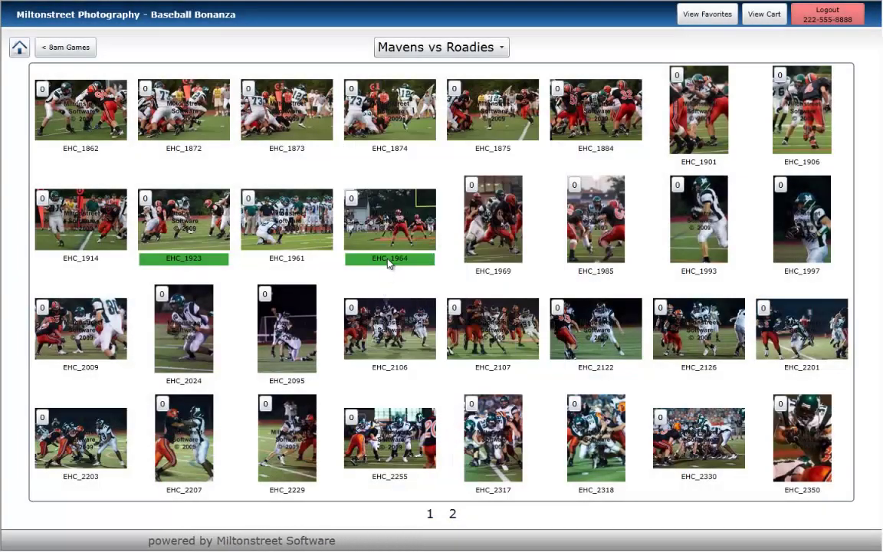
pyautogui.click(595, 272)
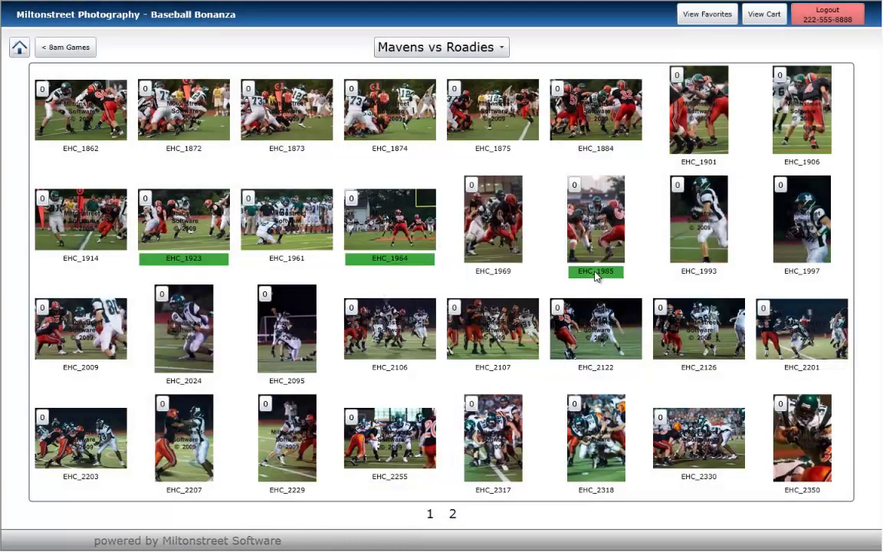
pyautogui.click(832, 23)
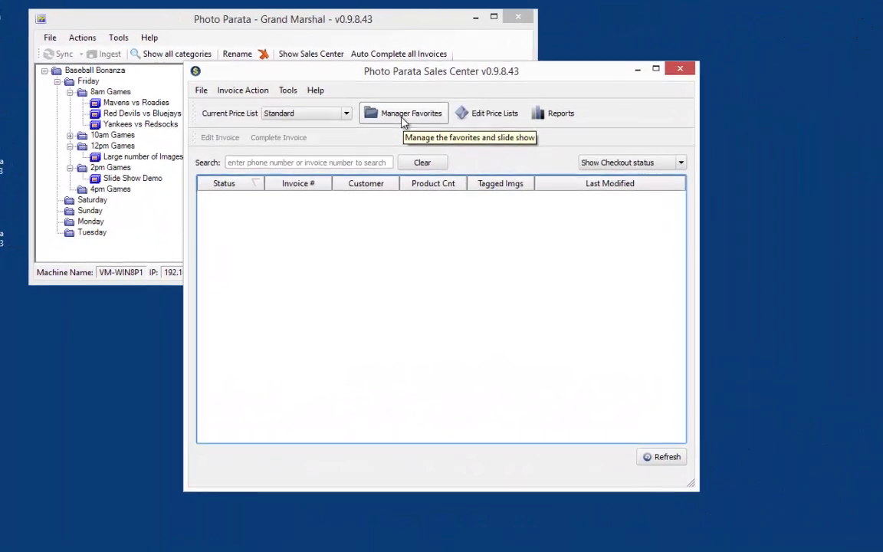
pyautogui.click(402, 117)
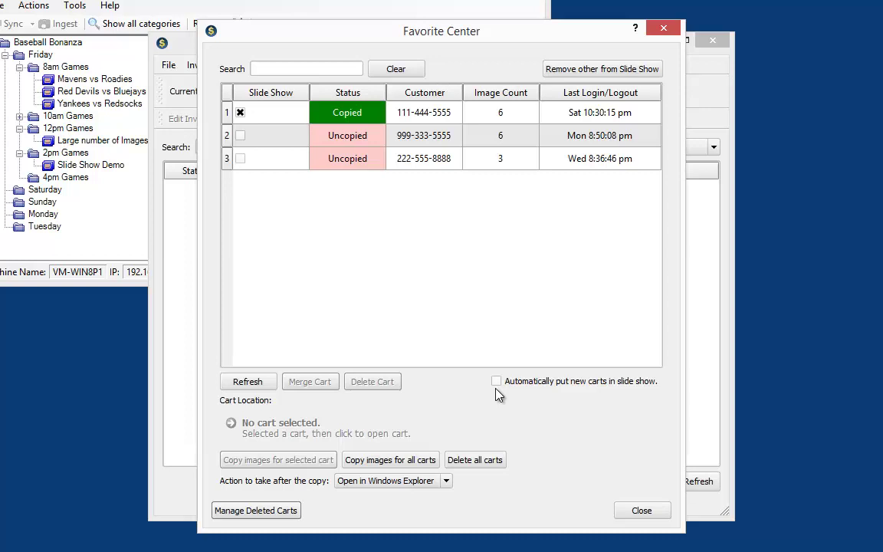
pyautogui.click(639, 512)
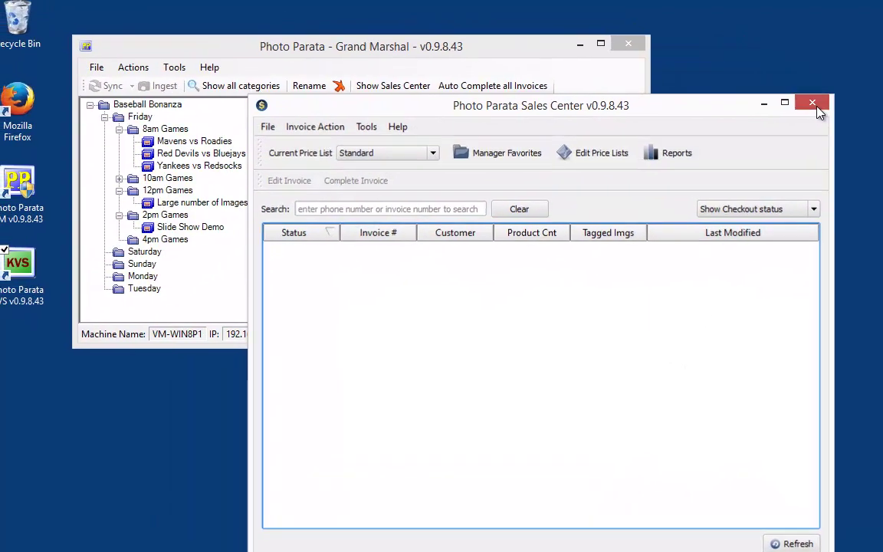
# Step: Close the Sales Center and uncheck Image Gallery Active for the Slide Show Demo gallery
pyautogui.click(789, 88)
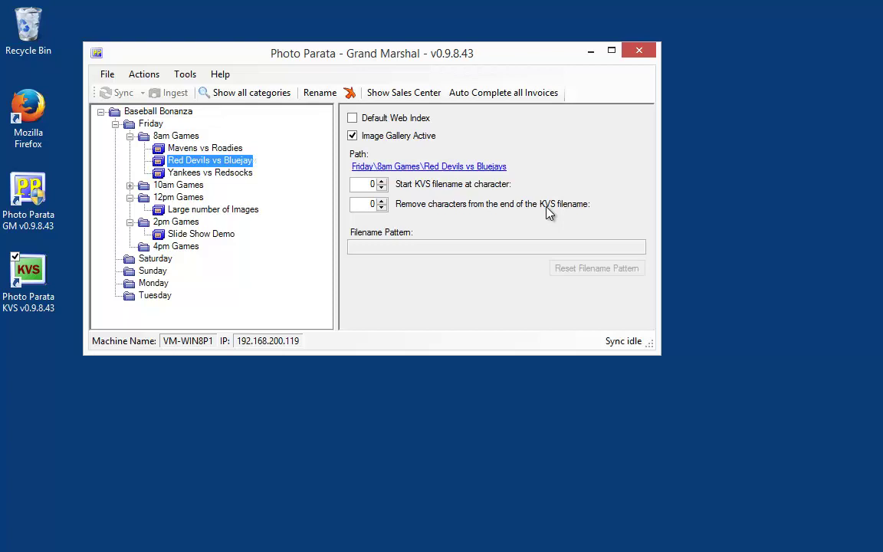
pyautogui.click(202, 237)
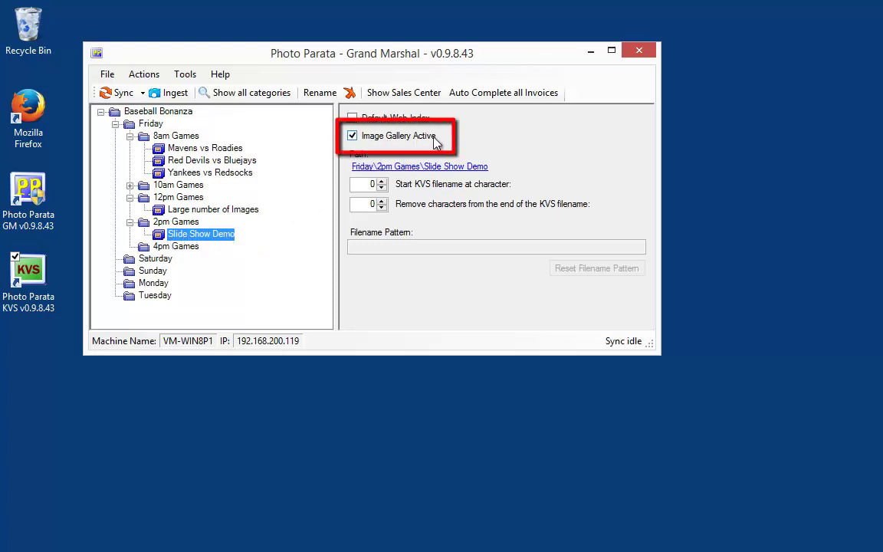
pyautogui.click(352, 138)
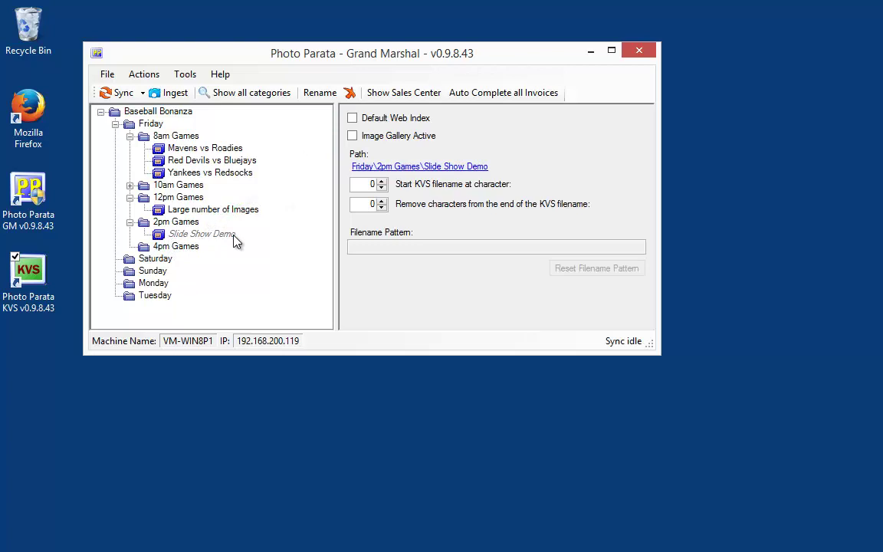
# Step: Create a gallery named 'Test Gallery' under 2pm Games and launch the kiosk viewing station
pyautogui.click(188, 223)
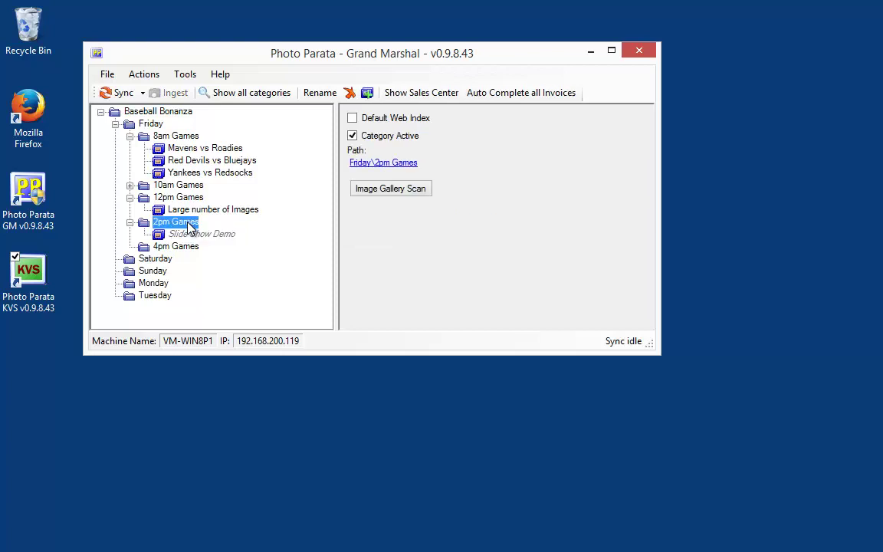
pyautogui.click(366, 93)
pyautogui.write('Test ')
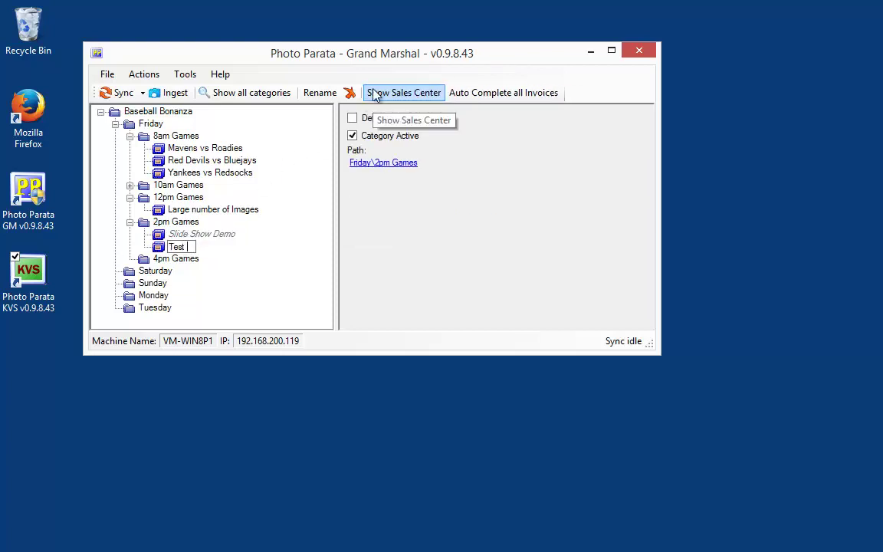
pyautogui.write('Gallery')
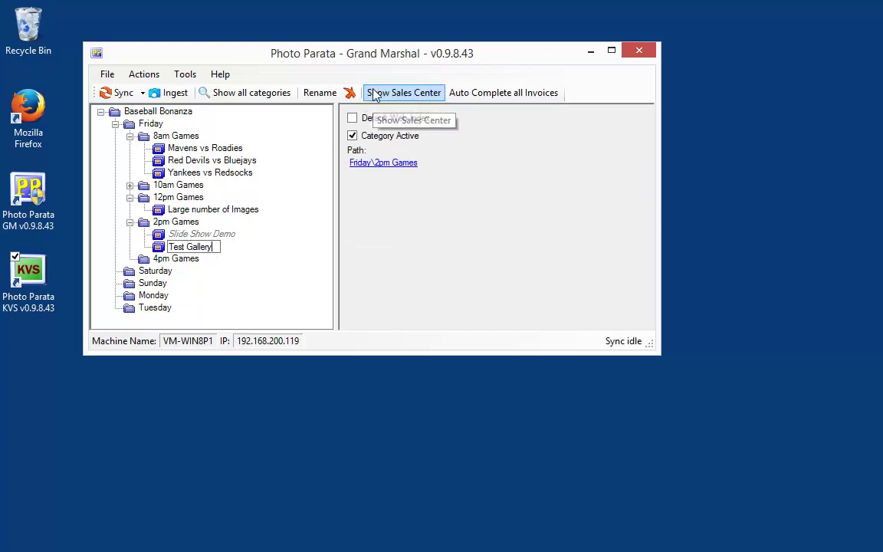
pyautogui.press('Return')
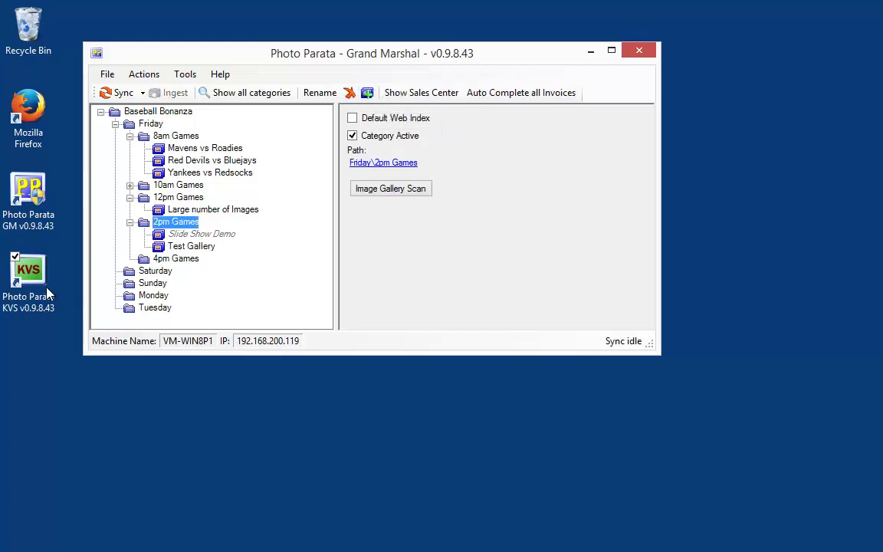
pyautogui.doubleClick(41, 289)
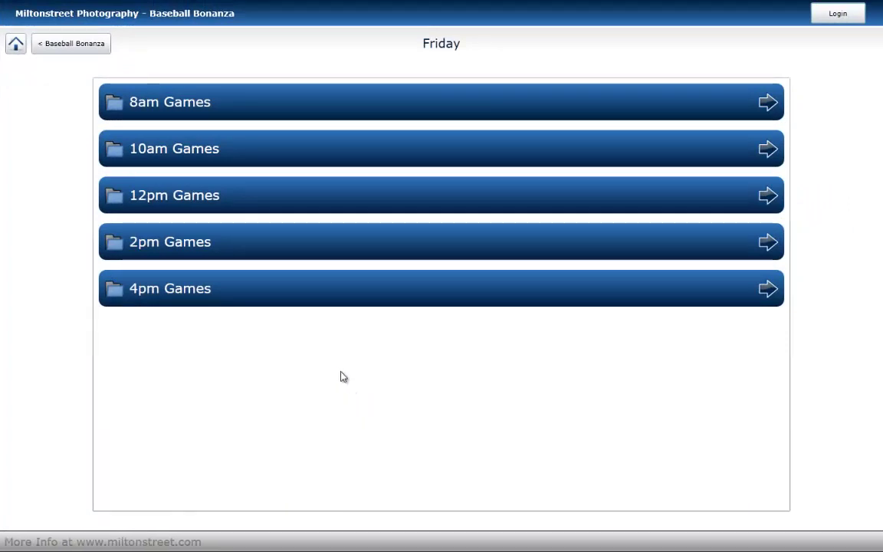
# Step: View the 2pm Games category in the kiosk, then exit it using the admin password
pyautogui.click(285, 251)
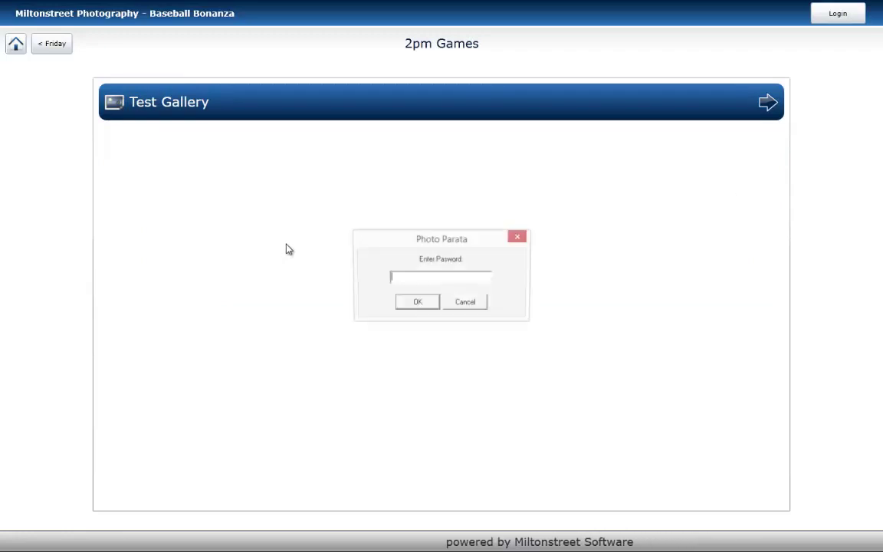
pyautogui.write('admin')
pyautogui.press('Return')
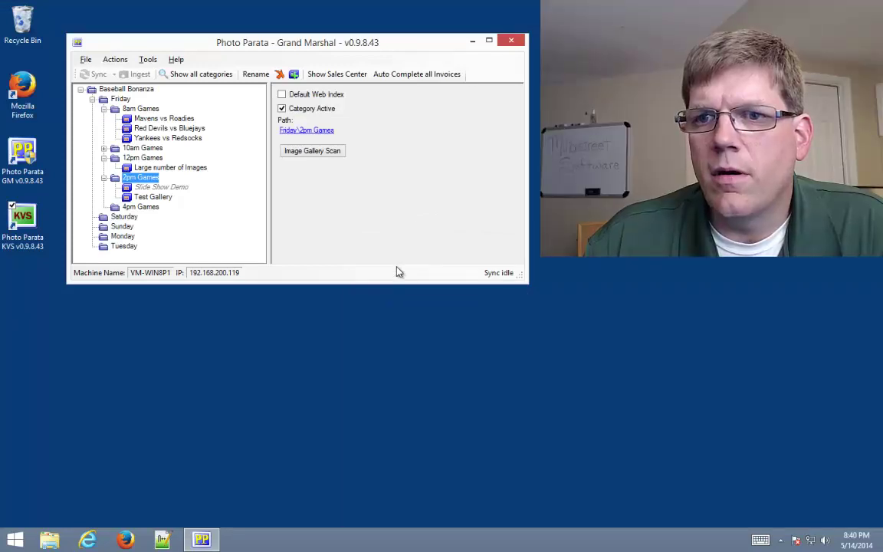
pyautogui.click(175, 188)
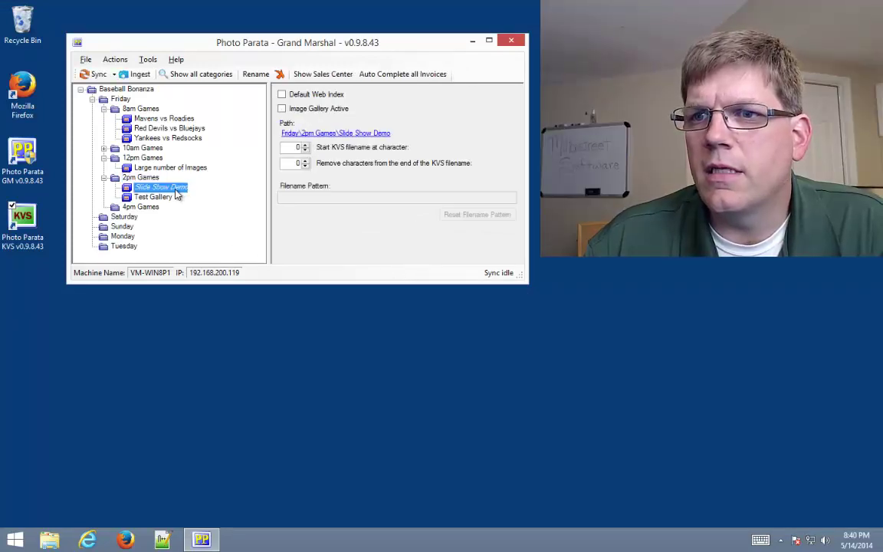
pyautogui.click(282, 109)
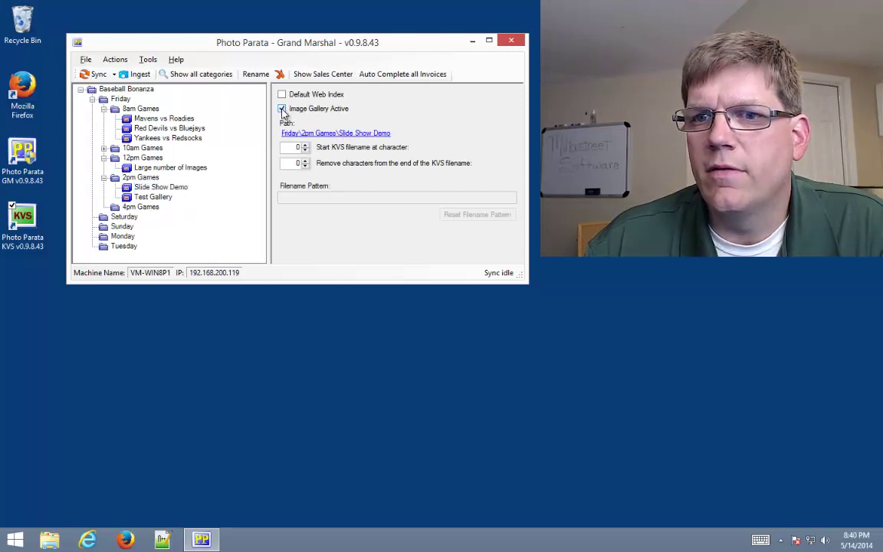
pyautogui.click(282, 108)
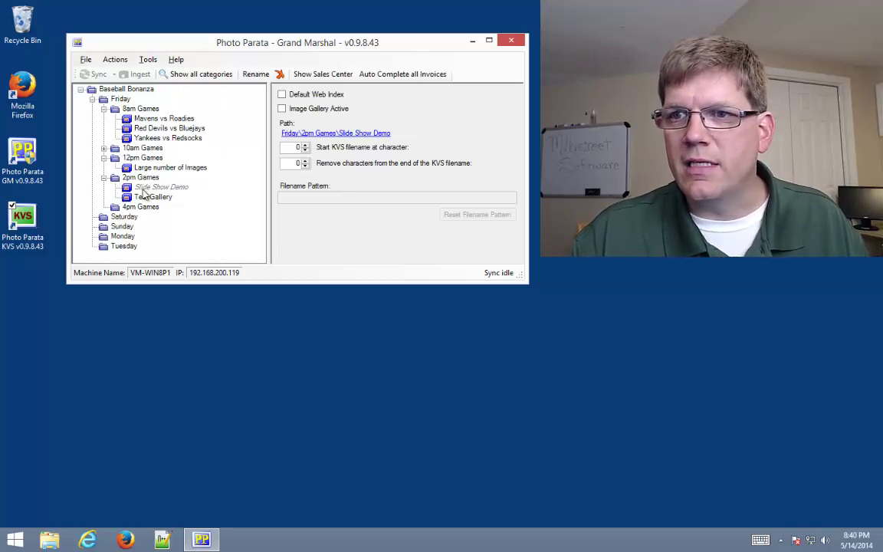
pyautogui.click(282, 109)
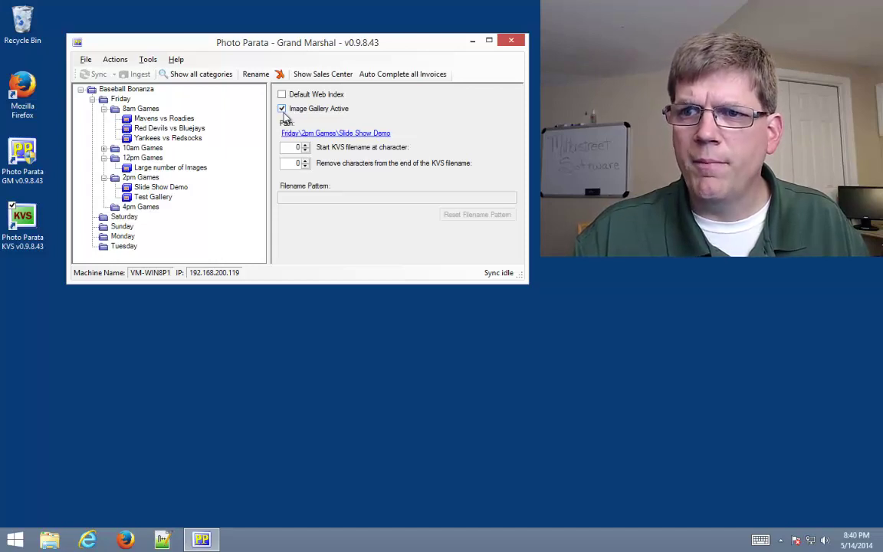
pyautogui.click(283, 109)
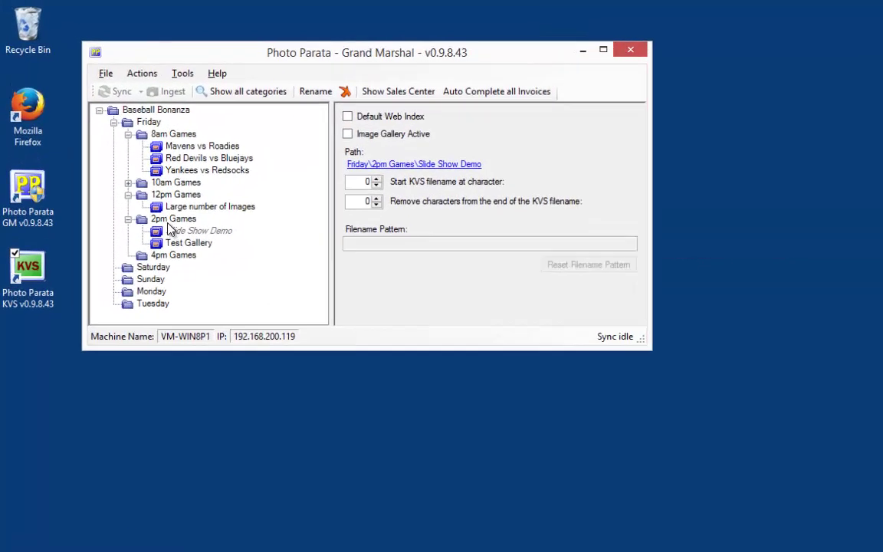
# Step: Uncheck Category Active for the Tuesday and Monday categories
pyautogui.click(132, 311)
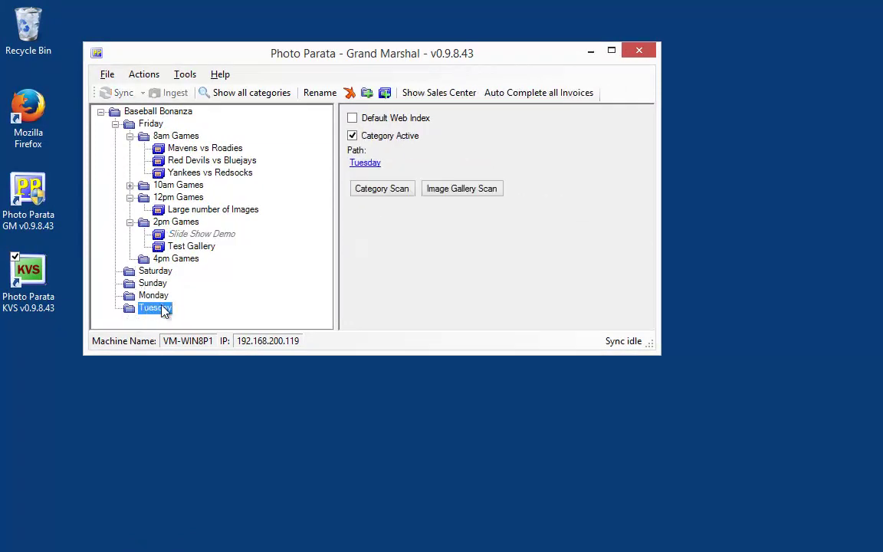
pyautogui.click(353, 138)
pyautogui.click(353, 137)
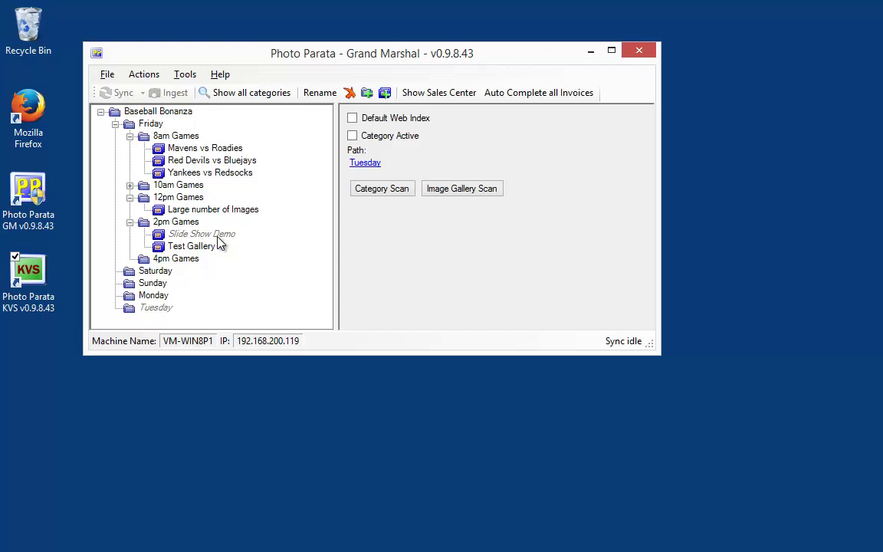
pyautogui.click(153, 294)
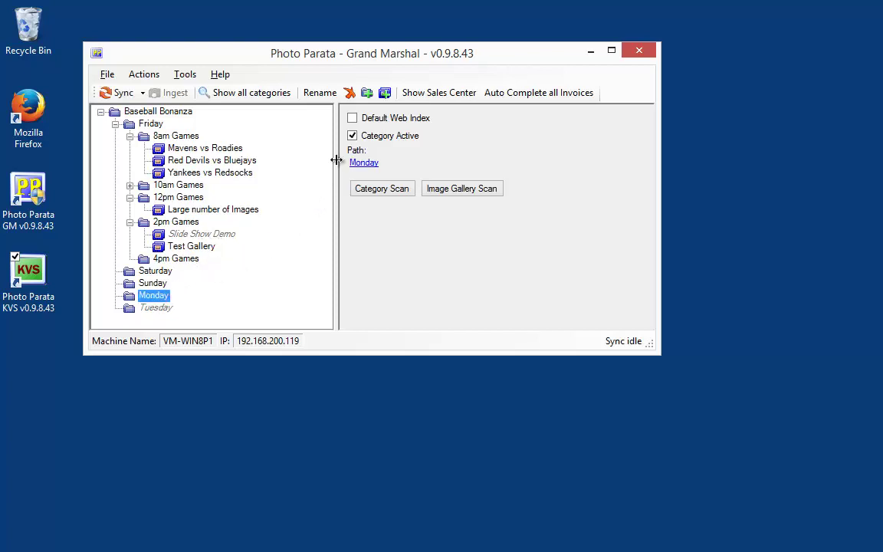
pyautogui.click(352, 135)
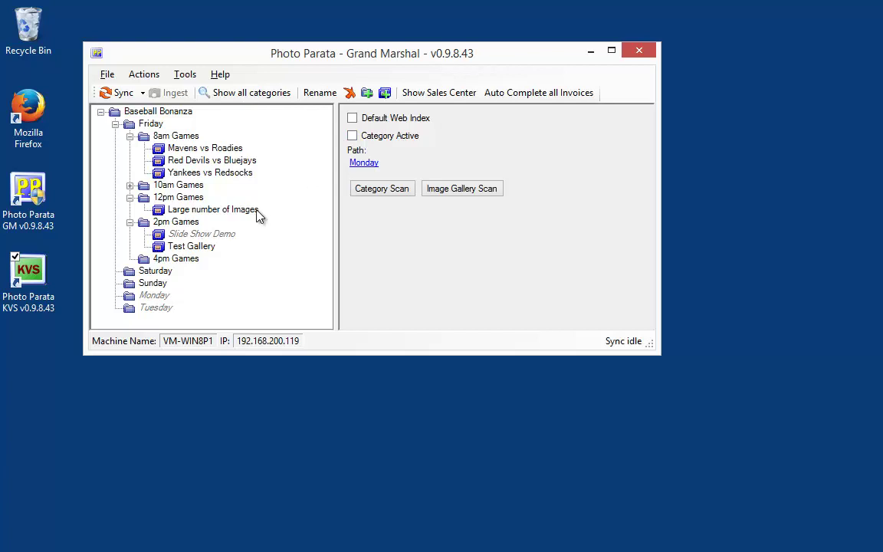
# Step: Leave the Sunday category active, rechecking Category Active after clearing it by mistake
pyautogui.click(153, 283)
pyautogui.click(353, 137)
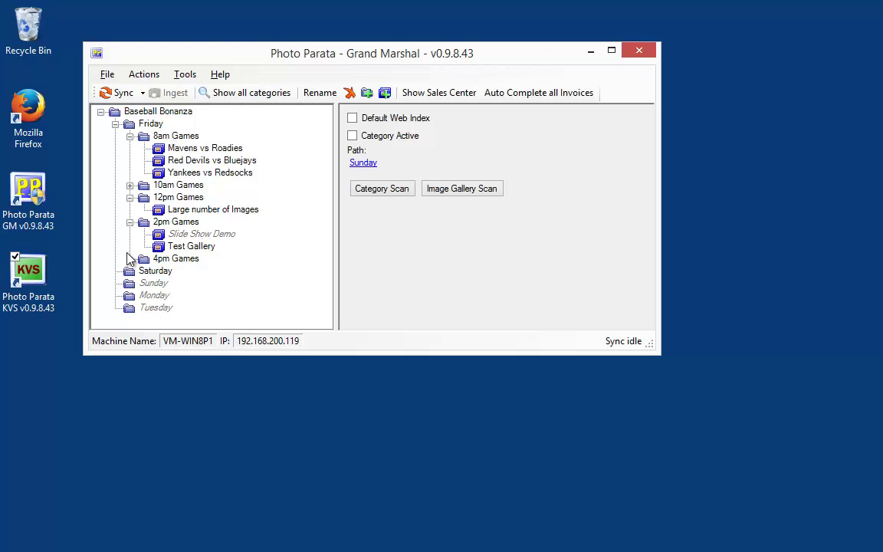
pyautogui.click(156, 283)
pyautogui.click(352, 136)
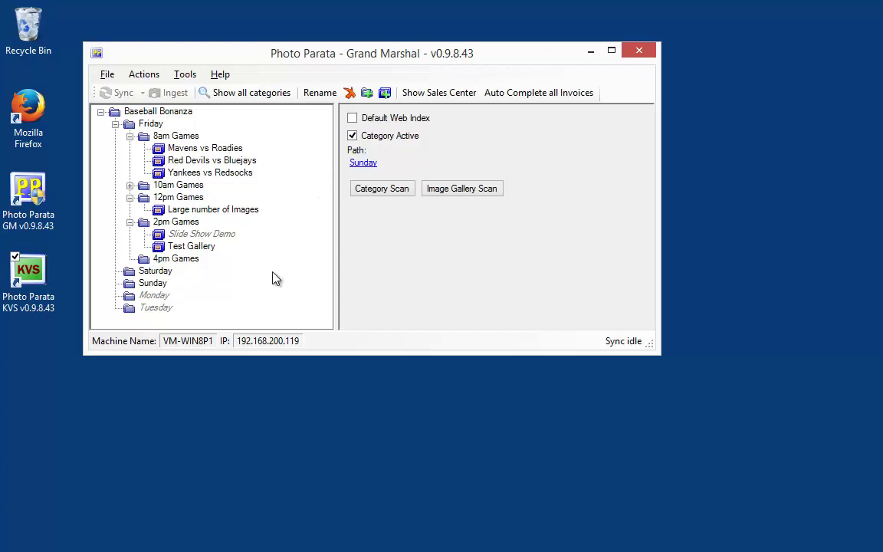